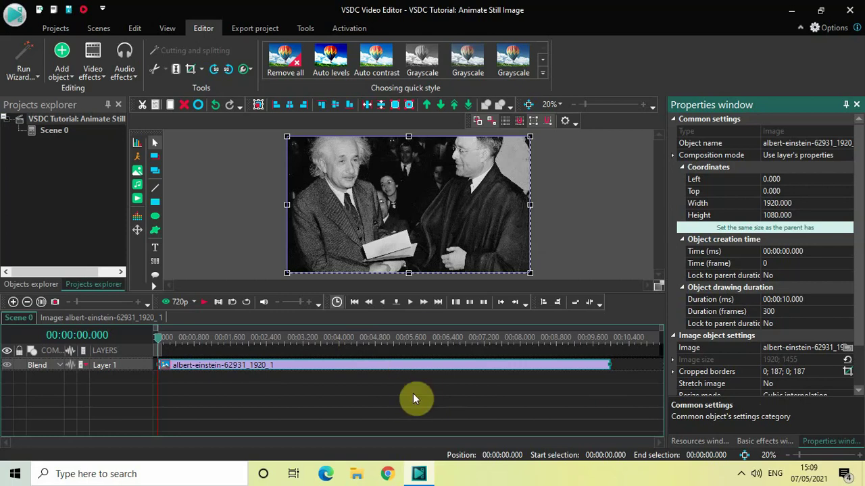
Step: Change the Einstein photo's duration to 00:00:20.000 and select its clip on the timeline
{"action": "left_click", "coordinate": [786, 300]}
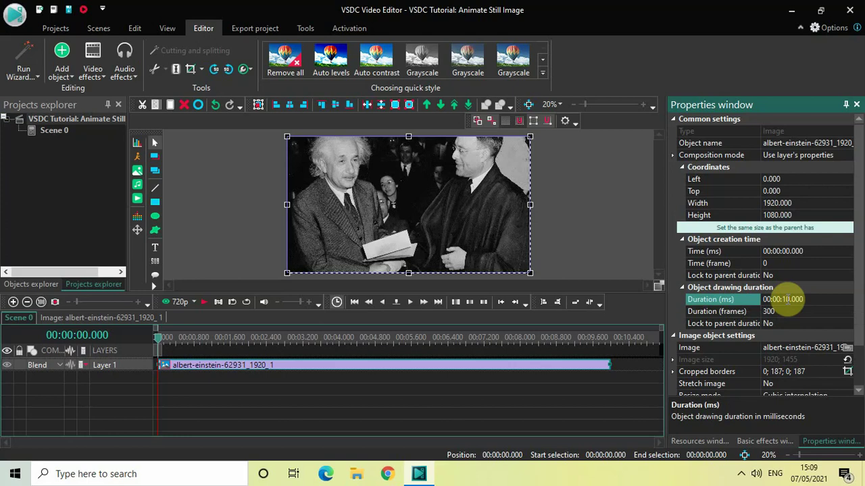
{"action": "key", "text": "BackSpace"}
{"action": "type", "text": "2"}
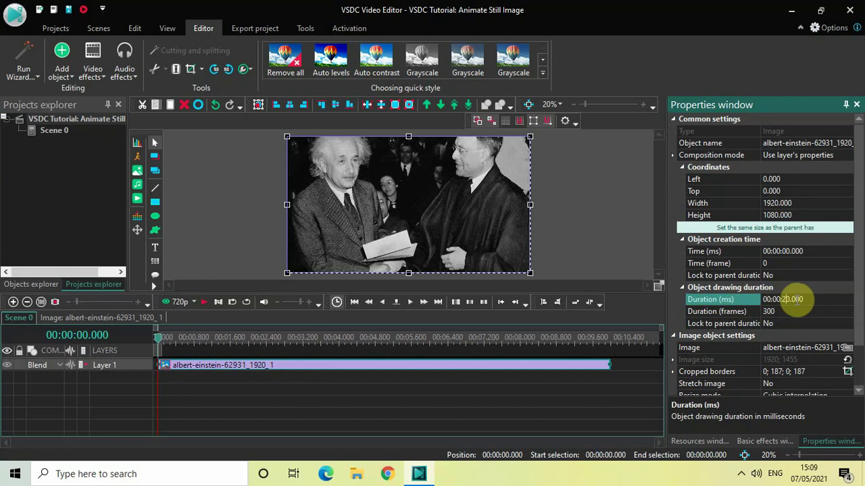
{"action": "key", "text": "Return"}
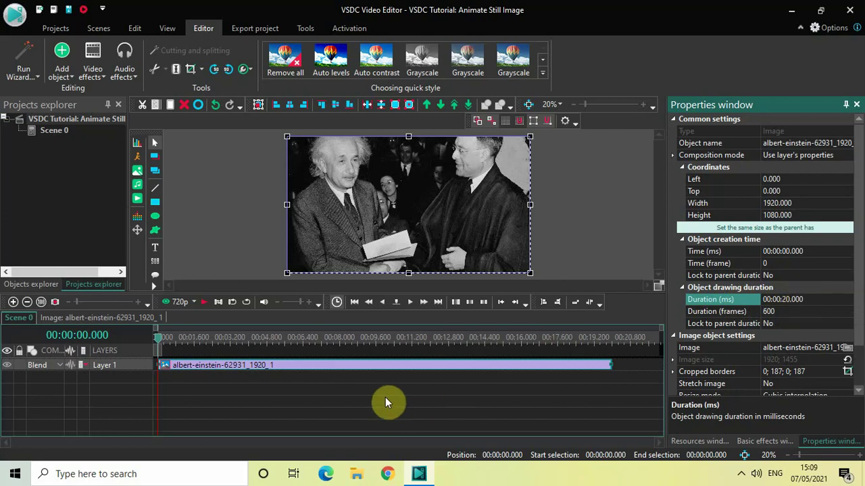
{"action": "left_click", "coordinate": [346, 371]}
Step: Inside the photo clip, add a Transforms > Crop effect with the default placement
{"action": "double_click", "coordinate": [346, 371]}
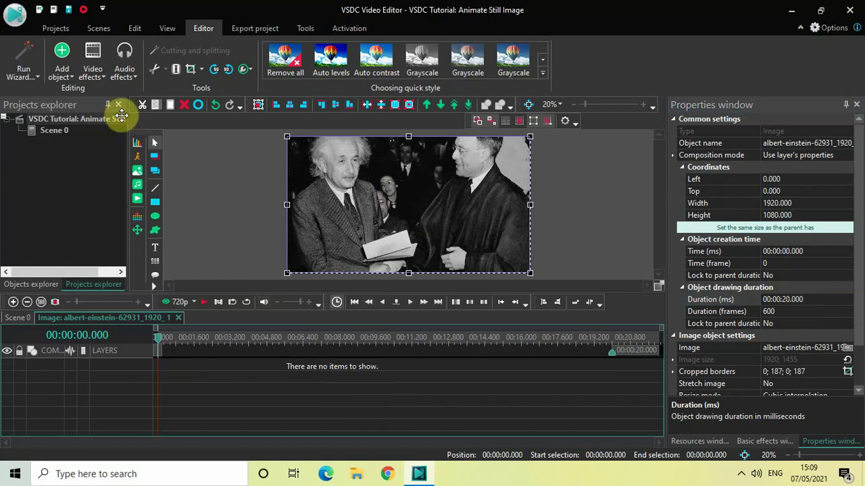
{"action": "left_click", "coordinate": [96, 62]}
{"action": "mouse_move", "coordinate": [113, 134]}
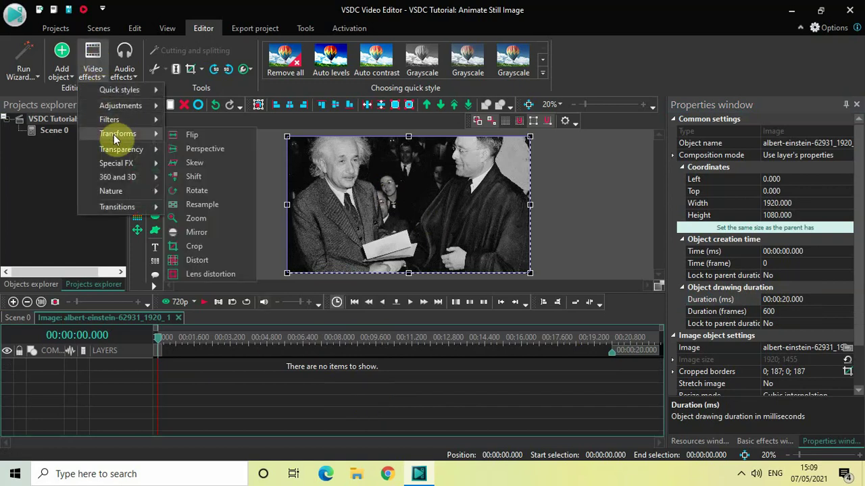
{"action": "left_click", "coordinate": [205, 245]}
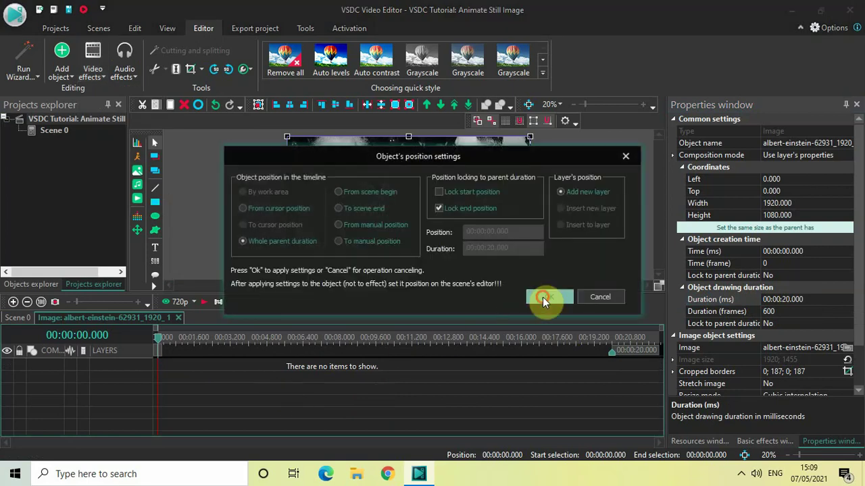
{"action": "left_click", "coordinate": [544, 298]}
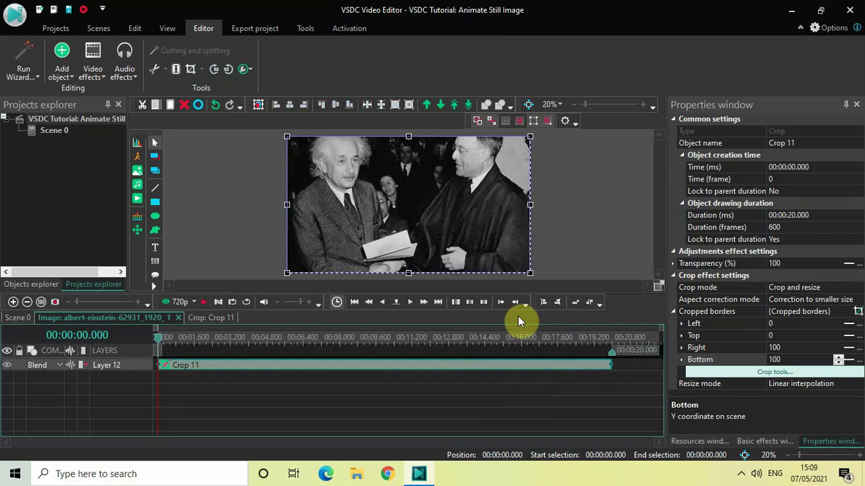
Step: Set Crop 11's duration to 00:00:08.000 (240 frames)
{"action": "left_click", "coordinate": [792, 216]}
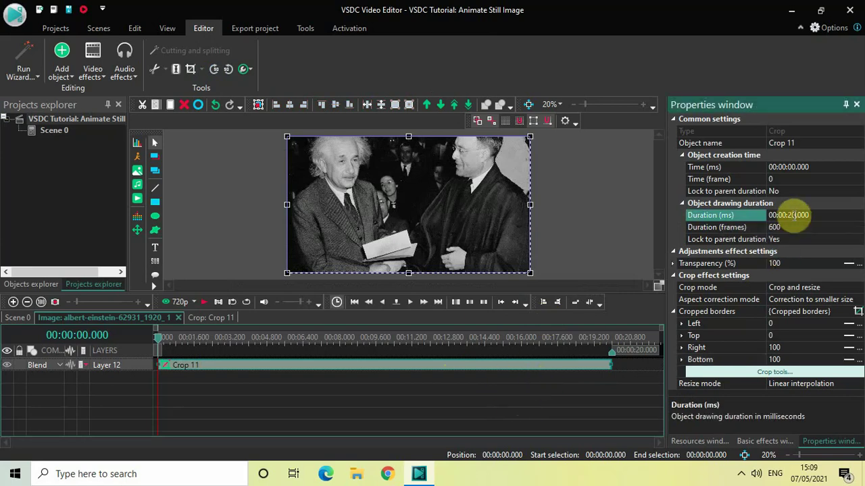
{"action": "key", "text": "BackSpace"}
{"action": "type", "text": "8"}
{"action": "key", "text": "Return"}
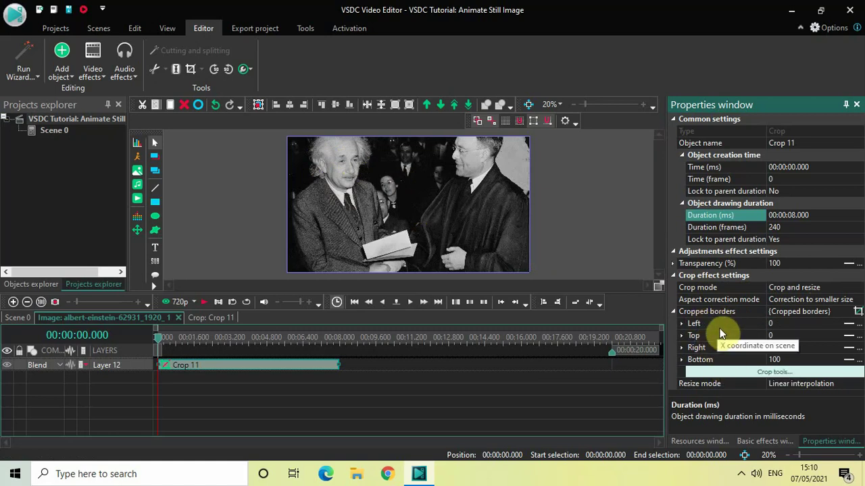
Step: Make Cropped borders change linearly and enter the Crop tools border editor
{"action": "left_click", "coordinate": [849, 325]}
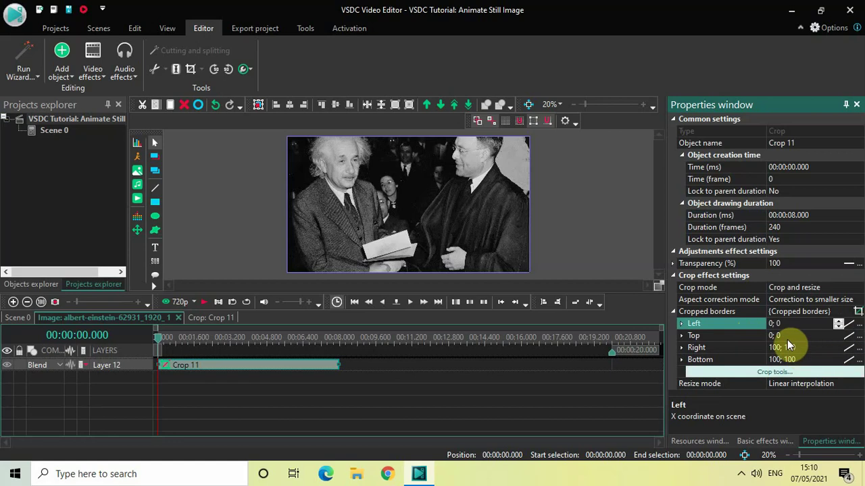
{"action": "left_click", "coordinate": [725, 372]}
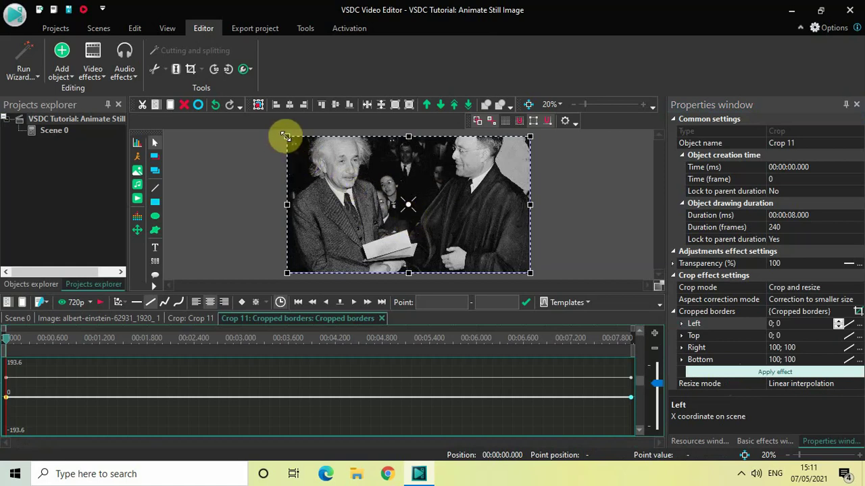
Step: Drag the crop frame inward around the handshake to Left 28.386, Top 28.704, Right 72.656, Bottom 78.704
{"action": "left_click_drag", "start_coordinate": [286, 135], "coordinate": [358, 170]}
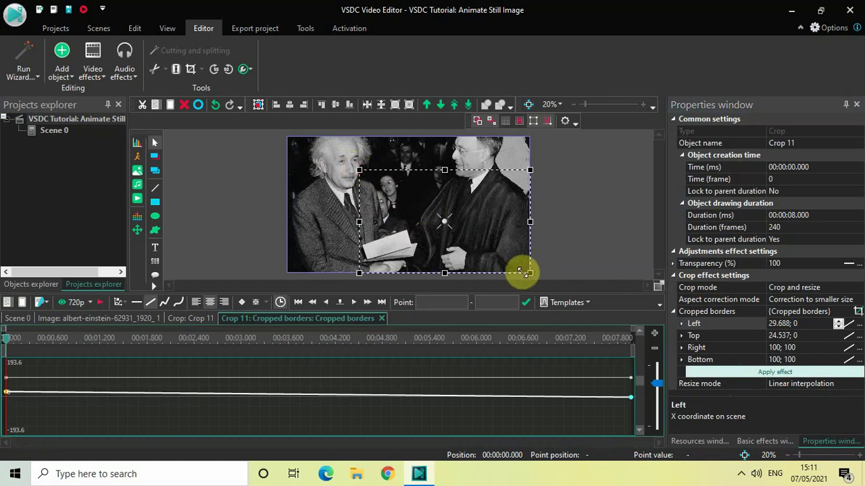
{"action": "left_click_drag", "start_coordinate": [521, 272], "coordinate": [467, 238]}
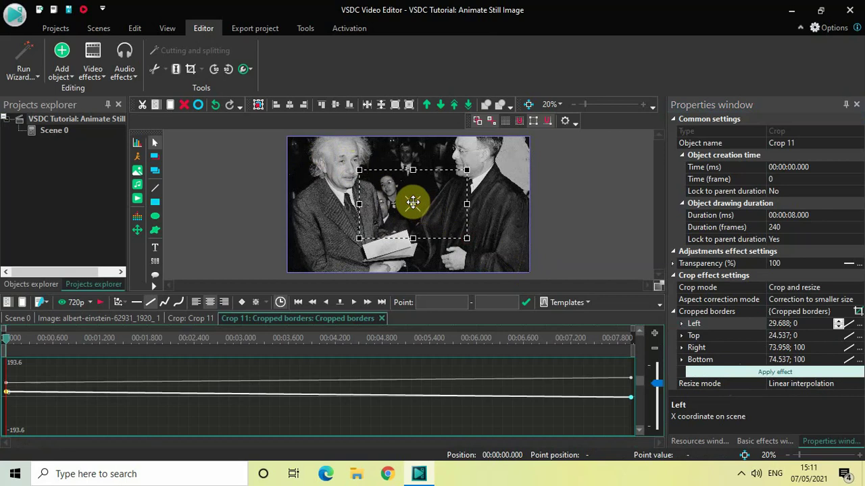
{"action": "left_click_drag", "start_coordinate": [398, 201], "coordinate": [410, 208]}
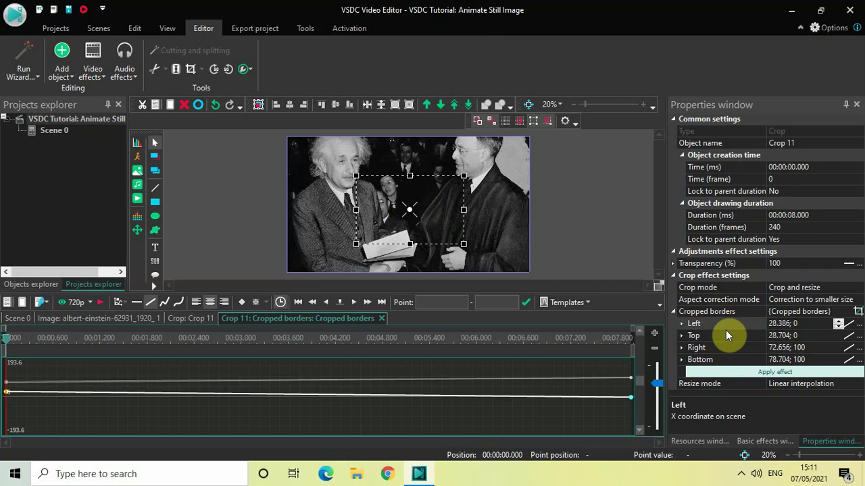
Step: Set the Left and Top crop borders to 25; 0
{"action": "left_click", "coordinate": [806, 323]}
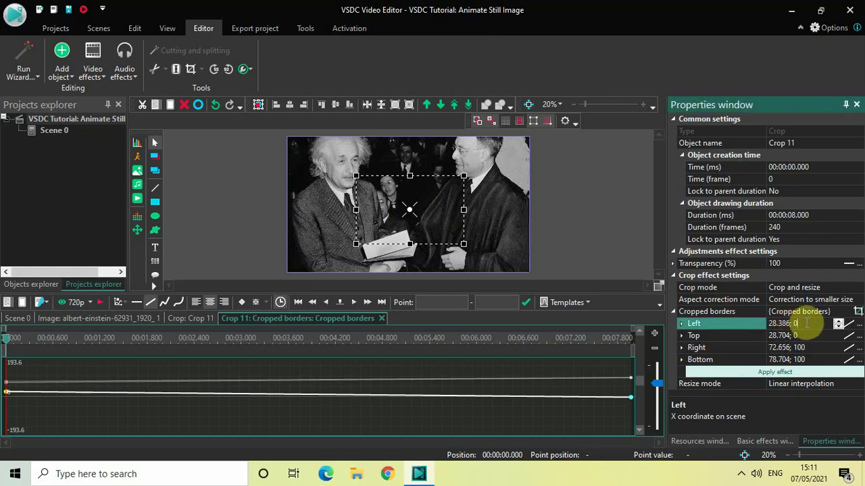
{"action": "key", "text": "ctrl+a"}
{"action": "key", "text": "BackSpace"}
{"action": "type", "text": "25"}
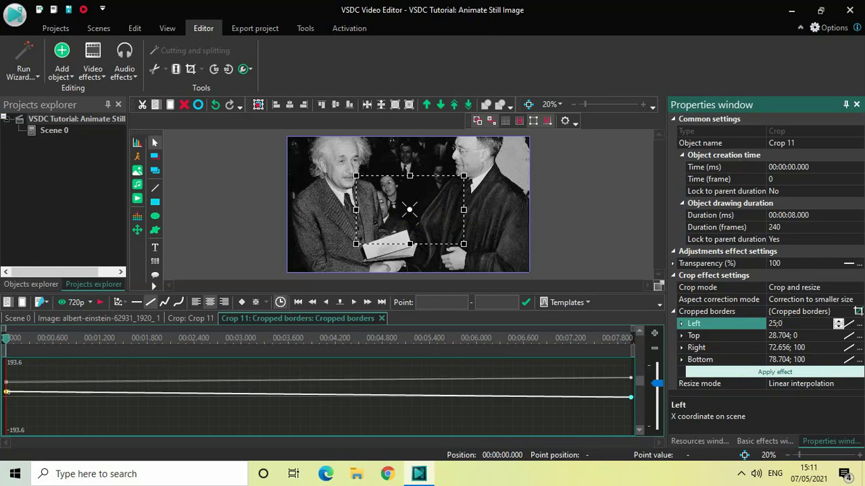
{"action": "key", "text": "Return"}
{"action": "left_click", "coordinate": [805, 336]}
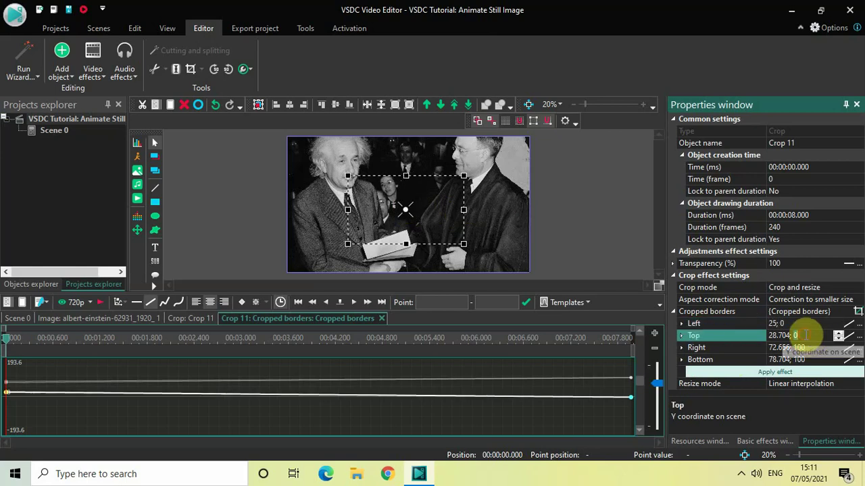
{"action": "key", "text": "ctrl+a"}
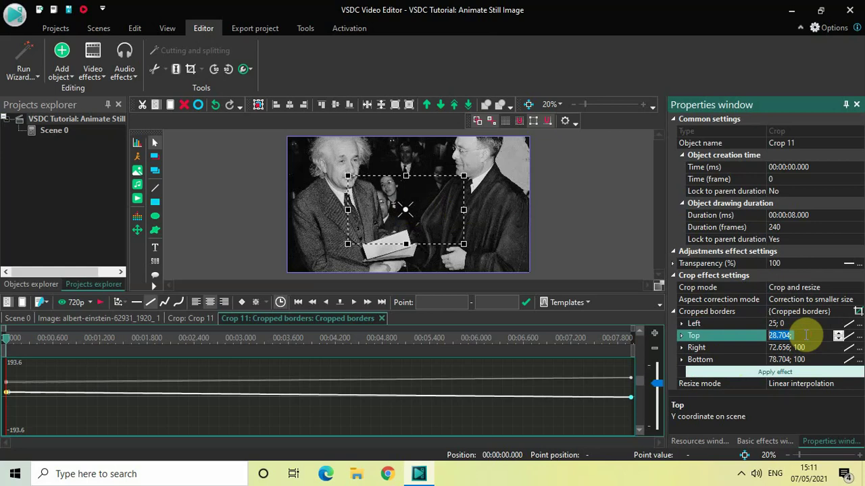
{"action": "key", "text": "BackSpace"}
{"action": "type", "text": "25; 0"}
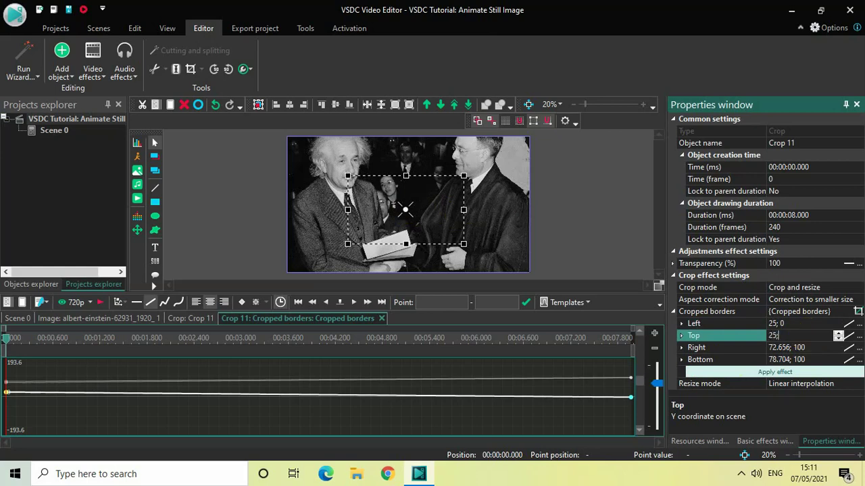
{"action": "key", "text": "Return"}
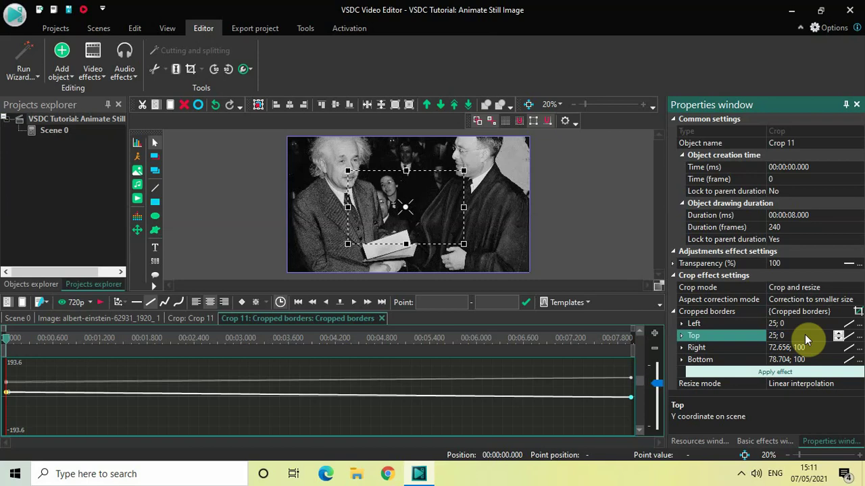
Step: Set the Right and Bottom crop borders to animate from 75 to 50
{"action": "left_click", "coordinate": [816, 348]}
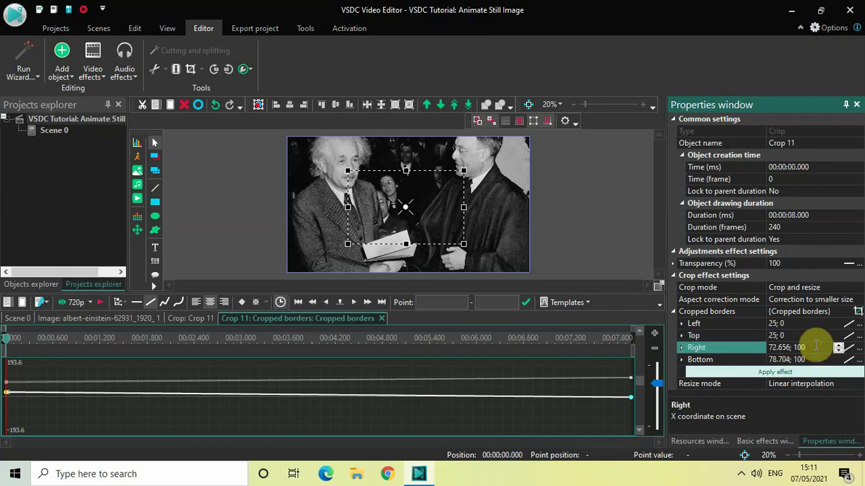
{"action": "key", "text": "ctrl+a"}
{"action": "key", "text": "BackSpace"}
{"action": "type", "text": "75; 50"}
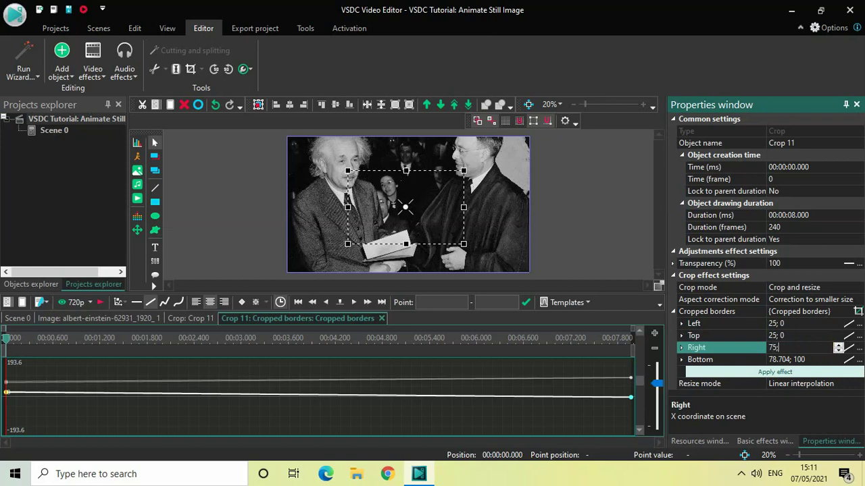
{"action": "key", "text": "Return"}
{"action": "left_click", "coordinate": [815, 349]}
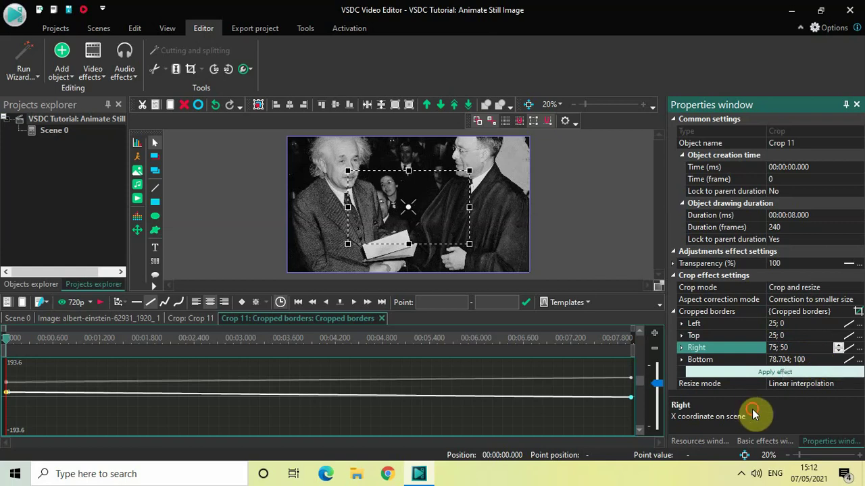
{"action": "left_click", "coordinate": [815, 359]}
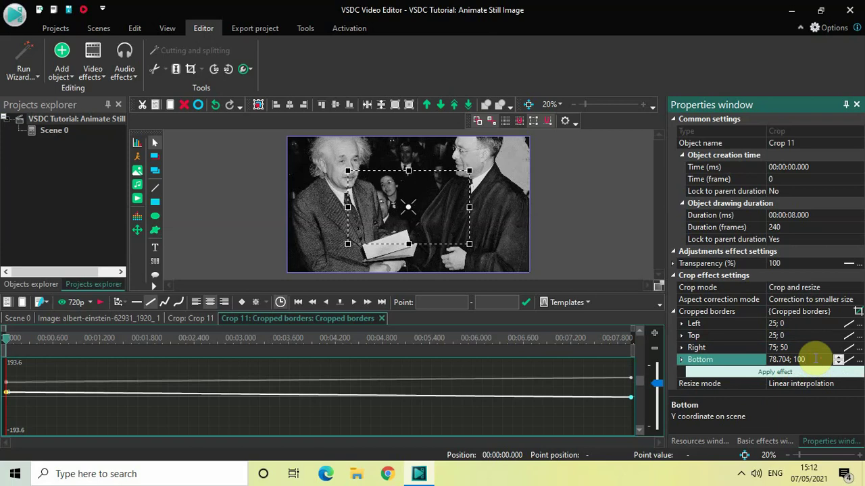
{"action": "key", "text": "Left"}
{"action": "key", "text": "Left"}
{"action": "key", "text": "Left"}
{"action": "key", "text": "shift+Home"}
{"action": "key", "text": "Delete"}
{"action": "key", "text": "BackSpace"}
{"action": "key", "text": "BackSpace"}
{"action": "key", "text": "BackSpace"}
{"action": "type", "text": "75;50"}
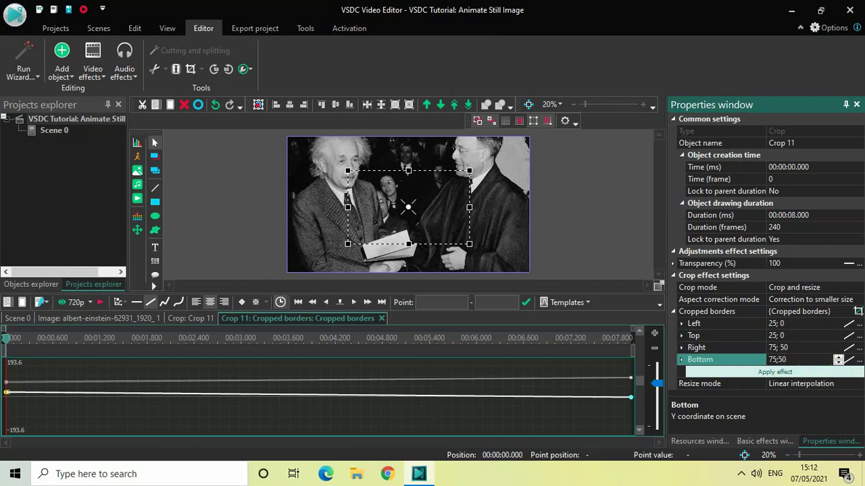
{"action": "key", "text": "Return"}
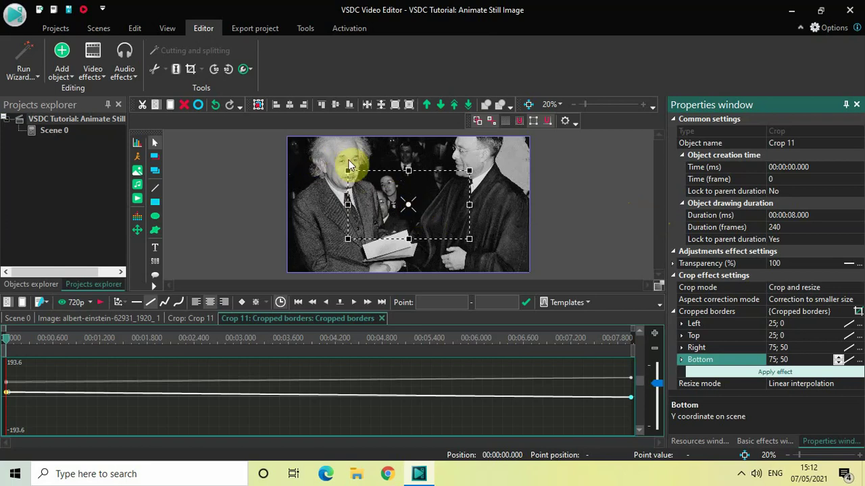
Step: Preview the Crop 11 zoom, then return to the image's timeline
{"action": "left_click", "coordinate": [99, 304]}
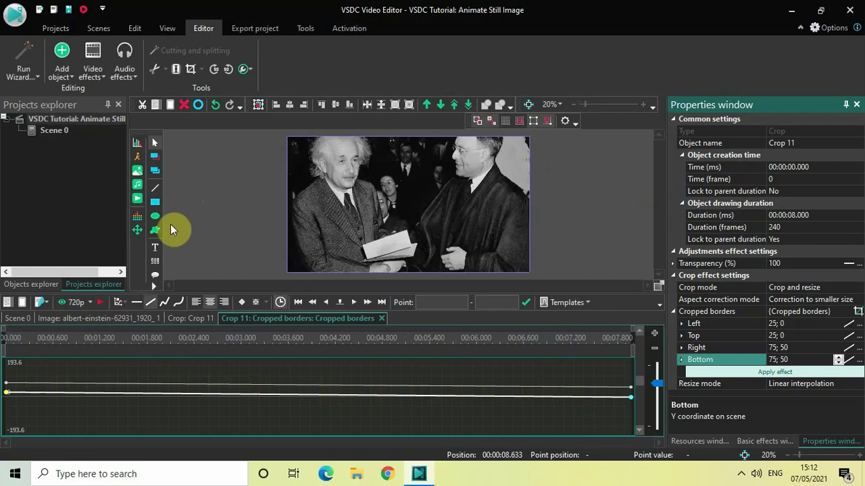
{"action": "left_click", "coordinate": [182, 319]}
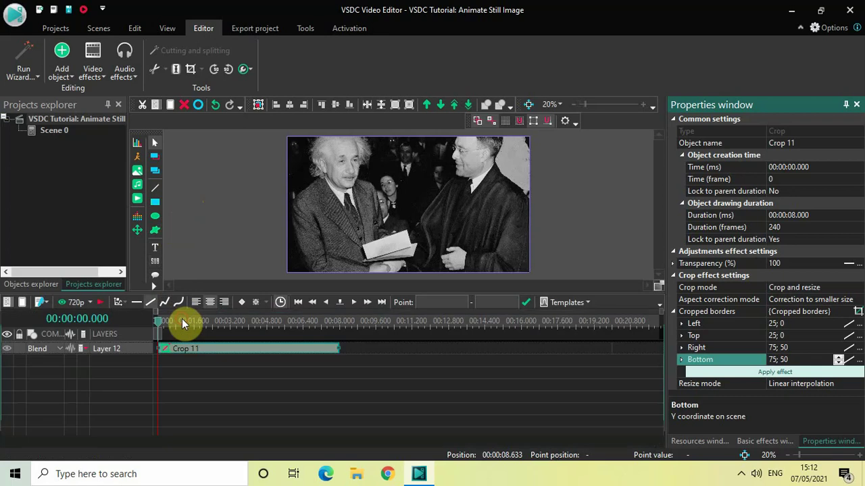
{"action": "double_click", "coordinate": [182, 319]}
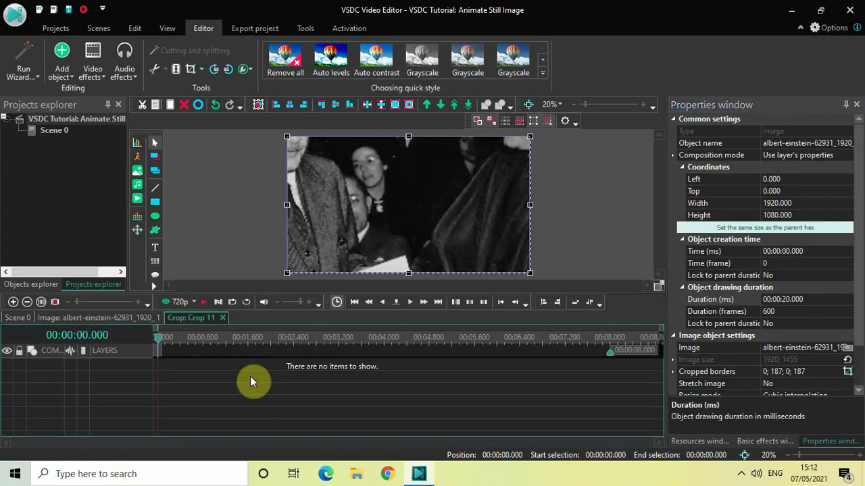
{"action": "left_click", "coordinate": [107, 318]}
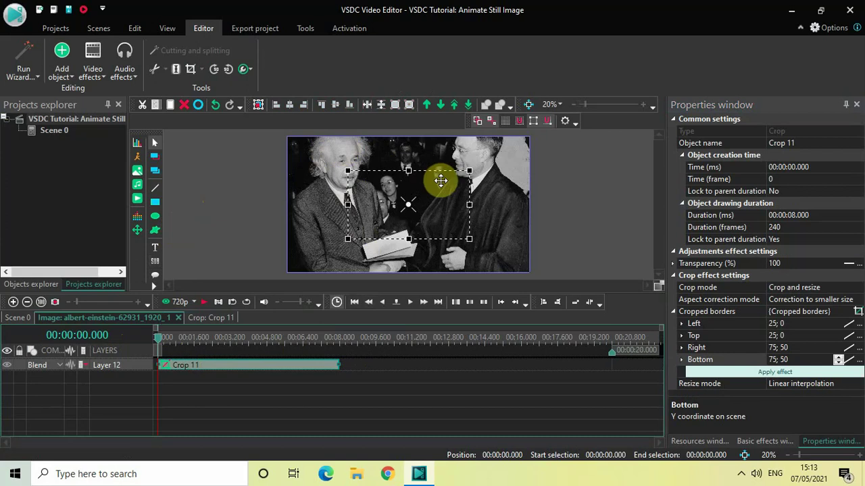
Step: Place the playhead at exactly 00:00:08.000 and deselect Crop 11
{"action": "left_click", "coordinate": [339, 343]}
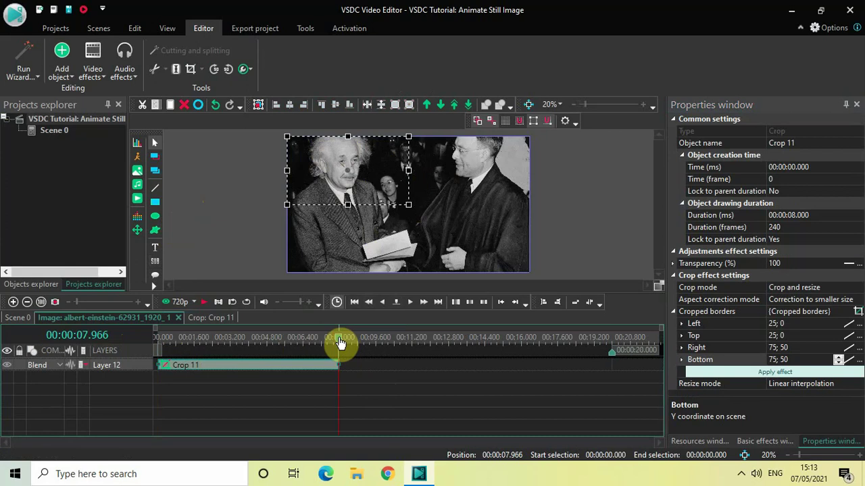
{"action": "left_click", "coordinate": [341, 343]}
{"action": "left_click", "coordinate": [340, 344]}
{"action": "left_click", "coordinate": [340, 343]}
{"action": "left_click", "coordinate": [340, 343]}
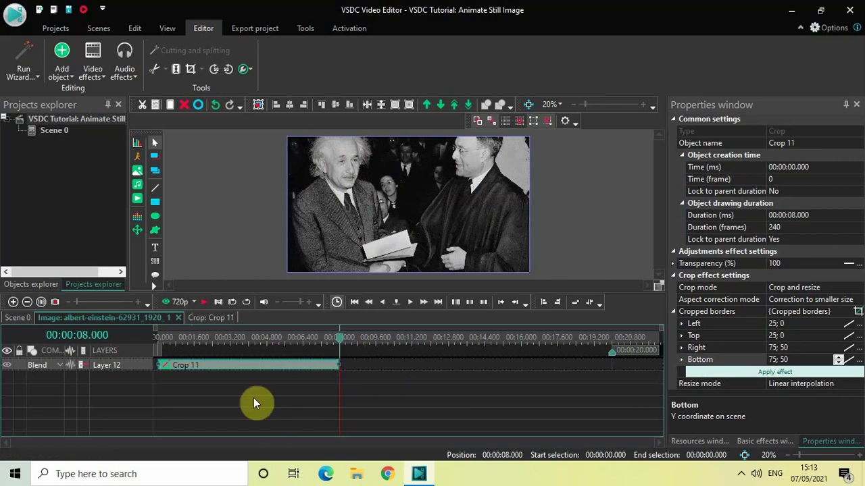
{"action": "left_click", "coordinate": [225, 404]}
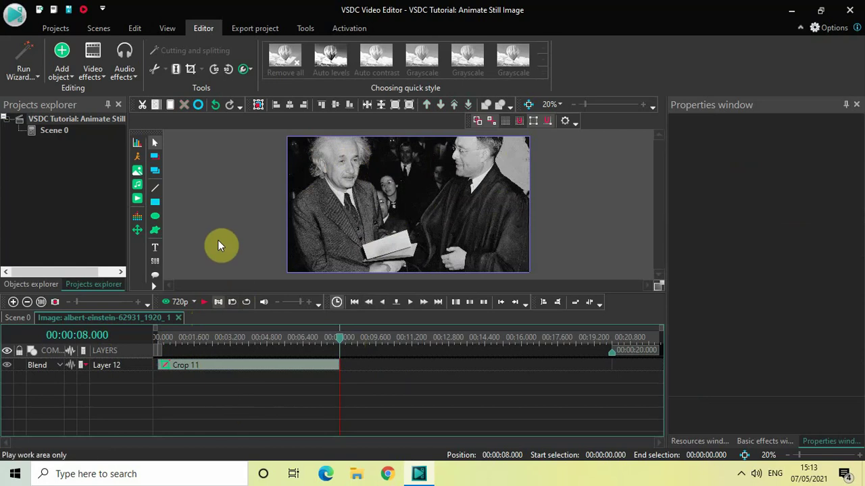
Step: Insert a second Crop effect starting from the cursor position at 8 seconds
{"action": "left_click", "coordinate": [92, 61]}
{"action": "mouse_move", "coordinate": [119, 134]}
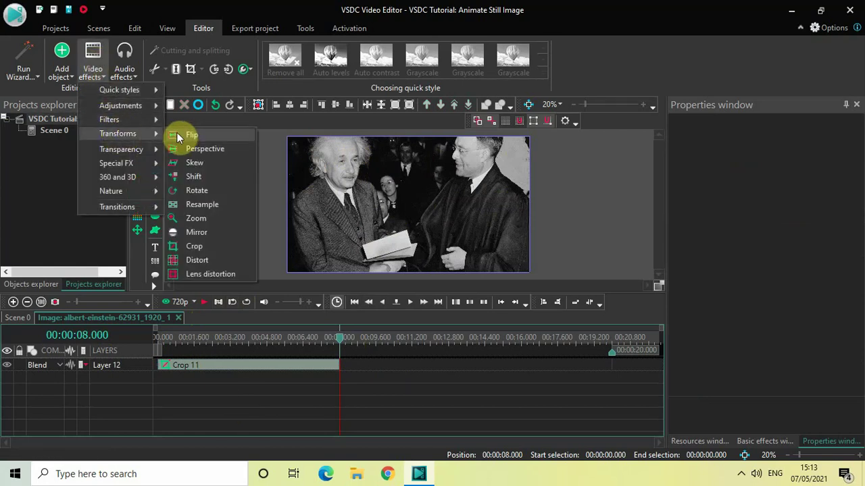
{"action": "left_click", "coordinate": [201, 245]}
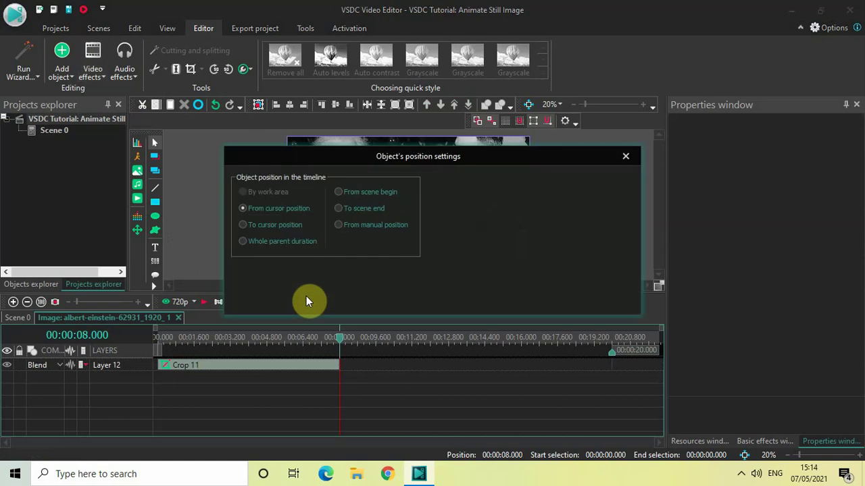
{"action": "left_click", "coordinate": [544, 297]}
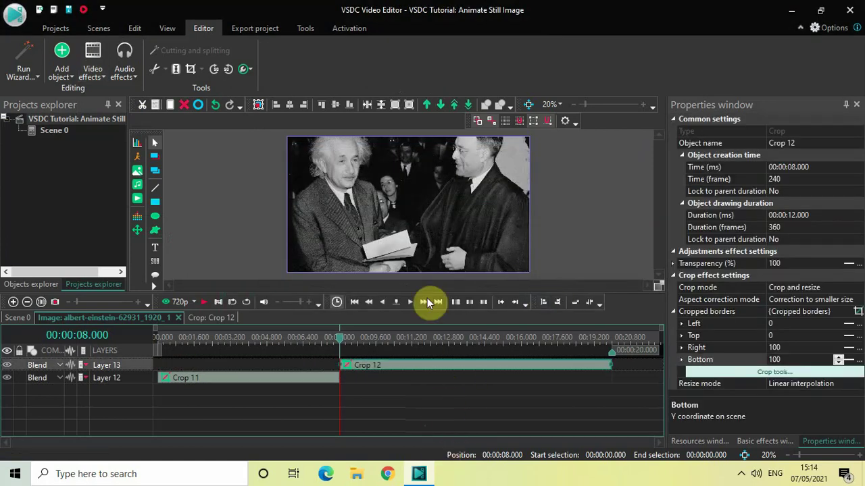
Step: Change Crop 12's duration to 00:00:08.000 so it runs from 8 to 16 seconds
{"action": "left_click", "coordinate": [793, 215]}
{"action": "left_click", "coordinate": [791, 214]}
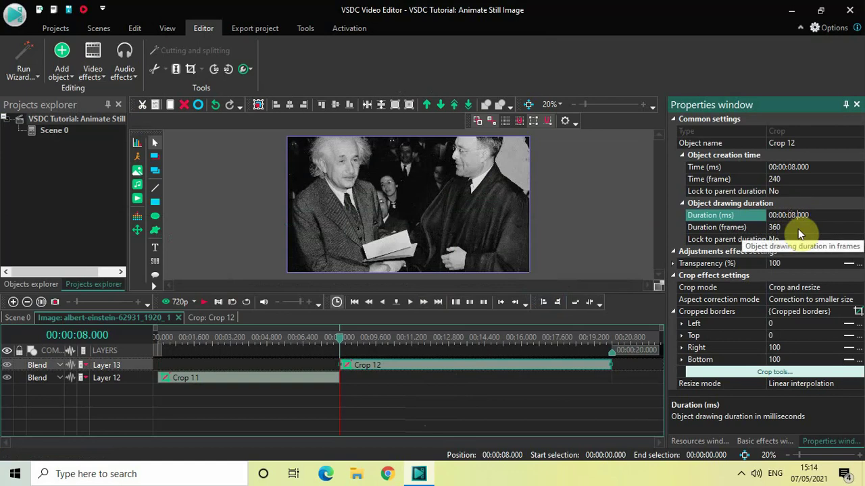
{"action": "key", "text": "Return"}
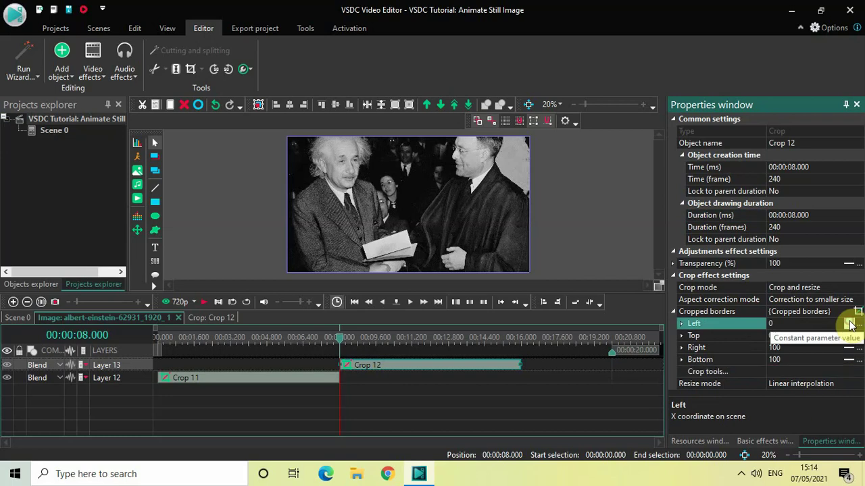
Step: Switch Crop 12's cropped borders to linear change and set Right to 50;100
{"action": "left_click", "coordinate": [849, 324]}
{"action": "left_click", "coordinate": [708, 328]}
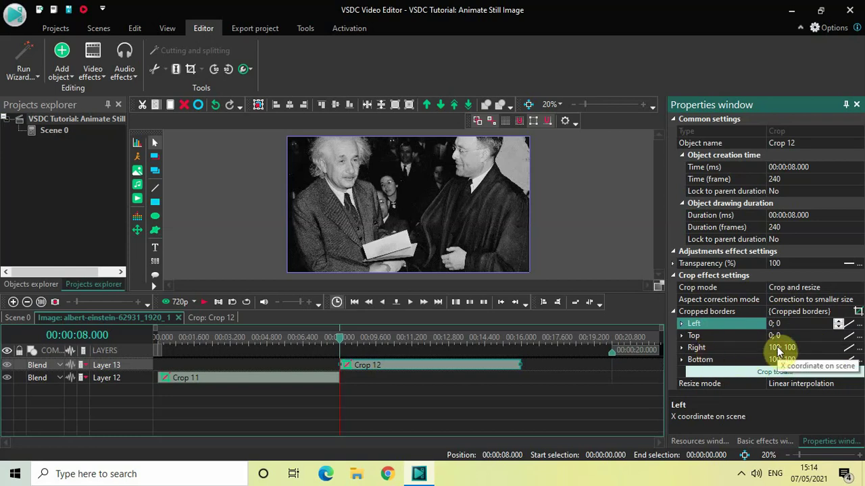
{"action": "left_click", "coordinate": [778, 347]}
{"action": "key", "text": "BackSpace"}
{"action": "type", "text": "5"}
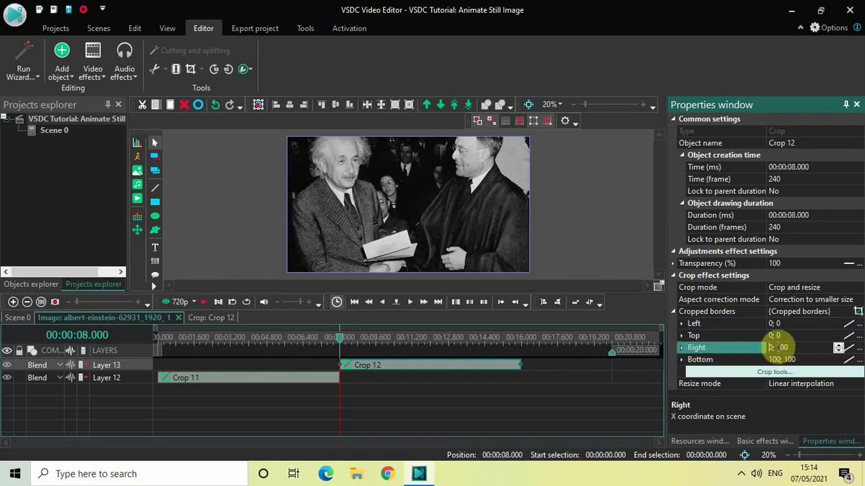
{"action": "key", "text": "Return"}
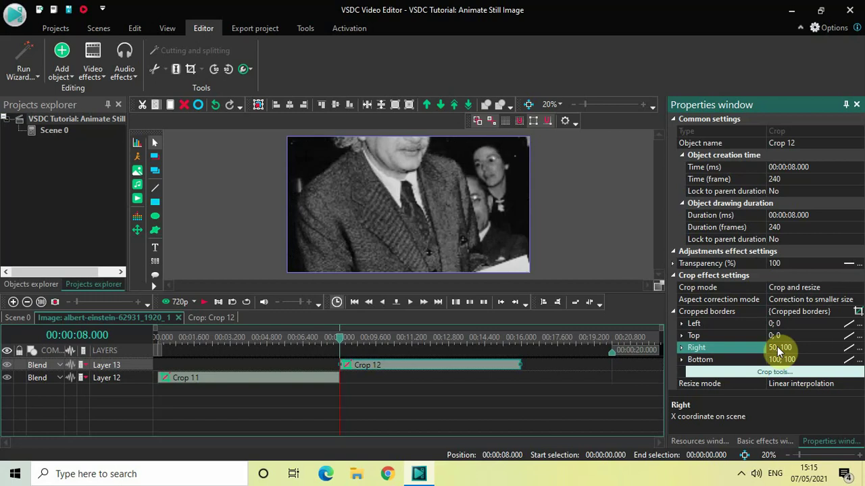
Step: Set Crop 12's Bottom border to 50;100
{"action": "left_click", "coordinate": [718, 360]}
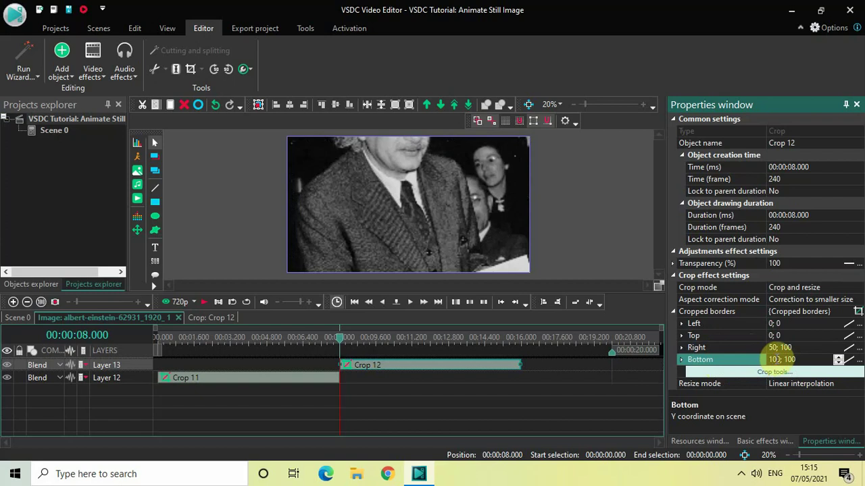
{"action": "double_click", "coordinate": [776, 359]}
{"action": "type", "text": "50"}
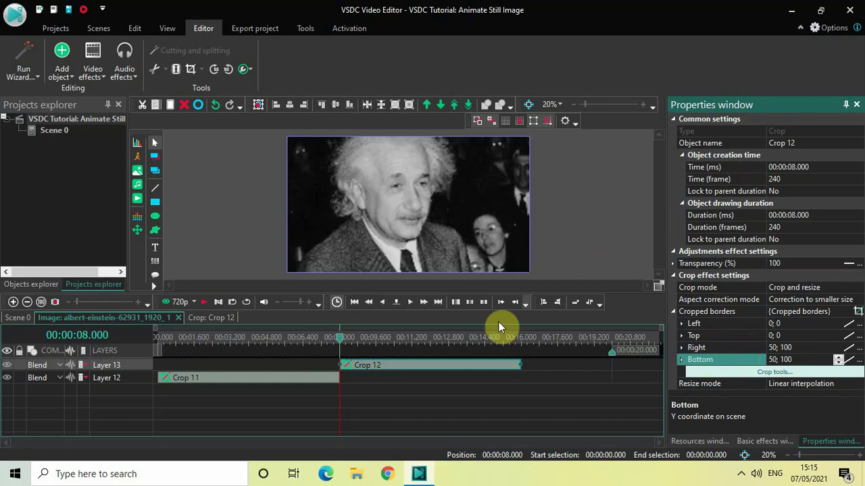
{"action": "left_click_drag", "start_coordinate": [340, 343], "coordinate": [127, 344]}
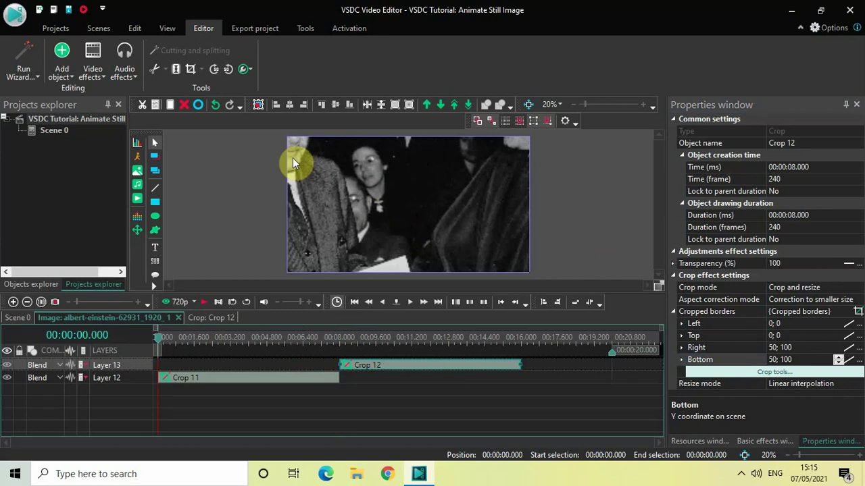
{"action": "key", "text": "space"}
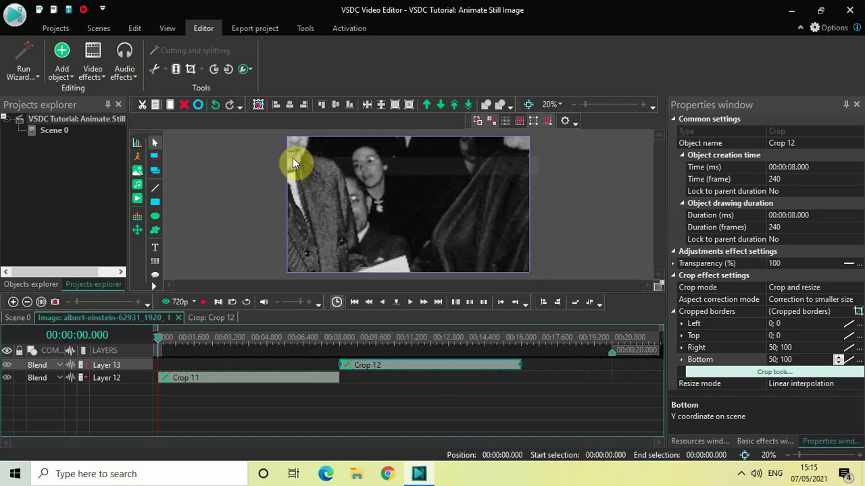